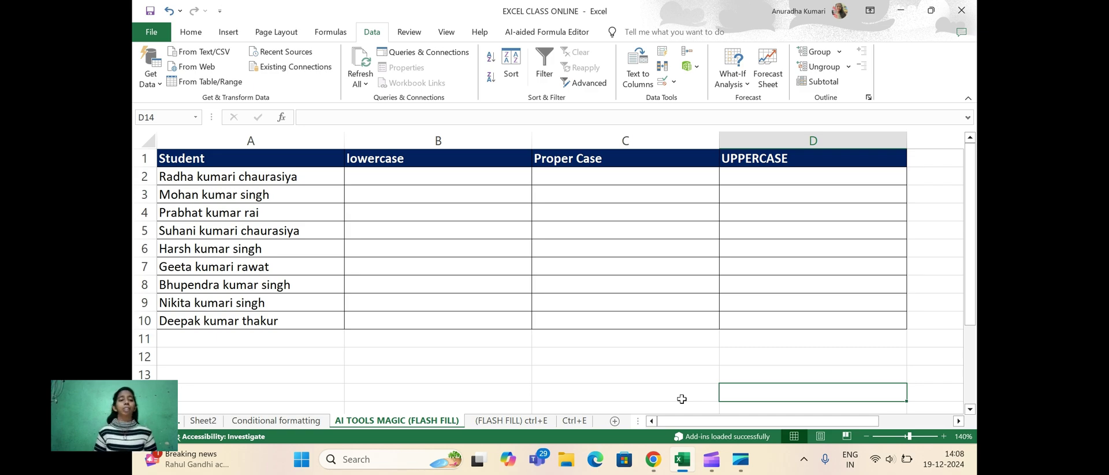
Enter the first student's full name in all-lowercase as the example in B2
left_click(381, 181)
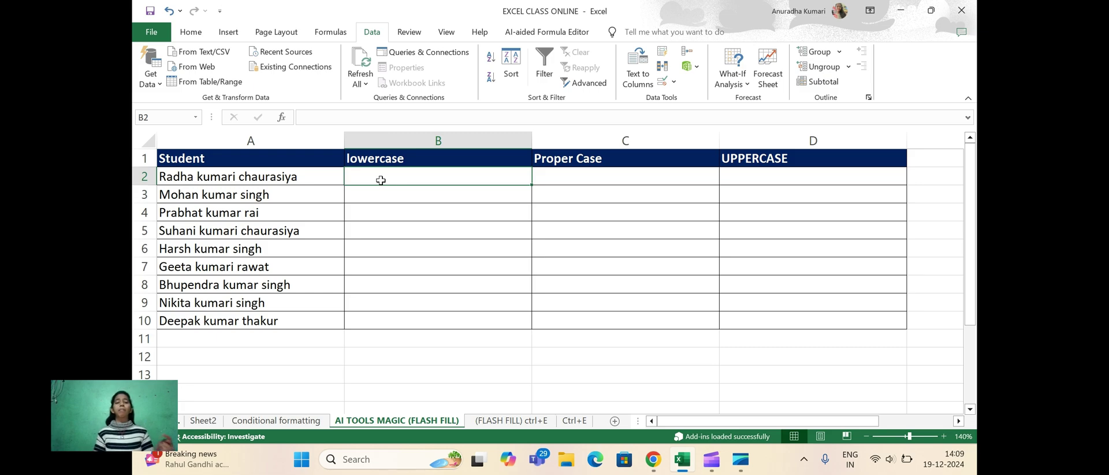
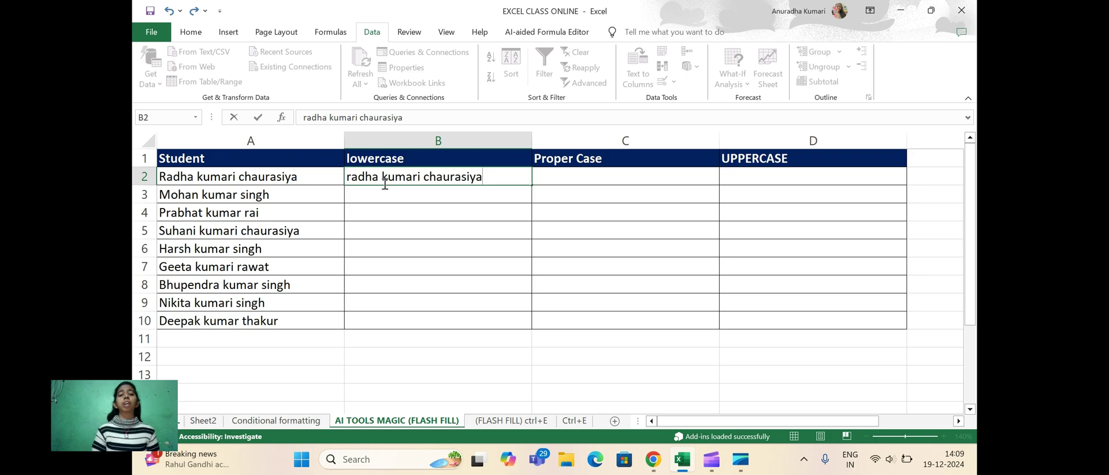
left_click(390, 193)
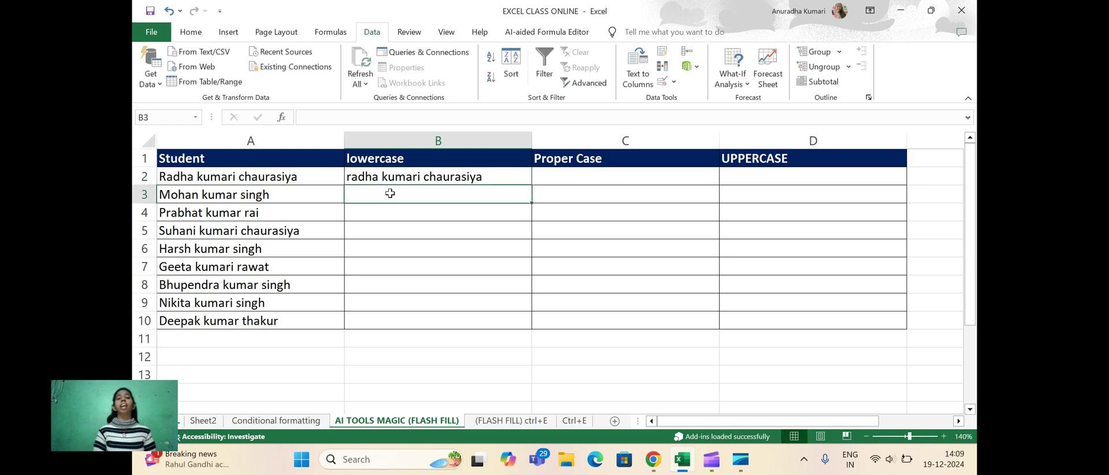
Flash Fill the rest of the lowercase column from the B2 example using Data > Flash Fill
left_click(192, 33)
left_click(372, 33)
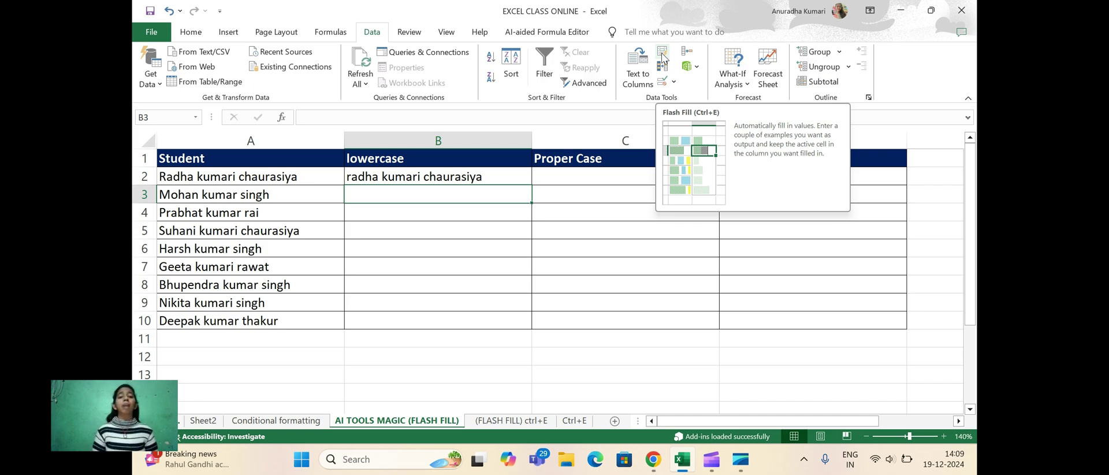
left_click(403, 175)
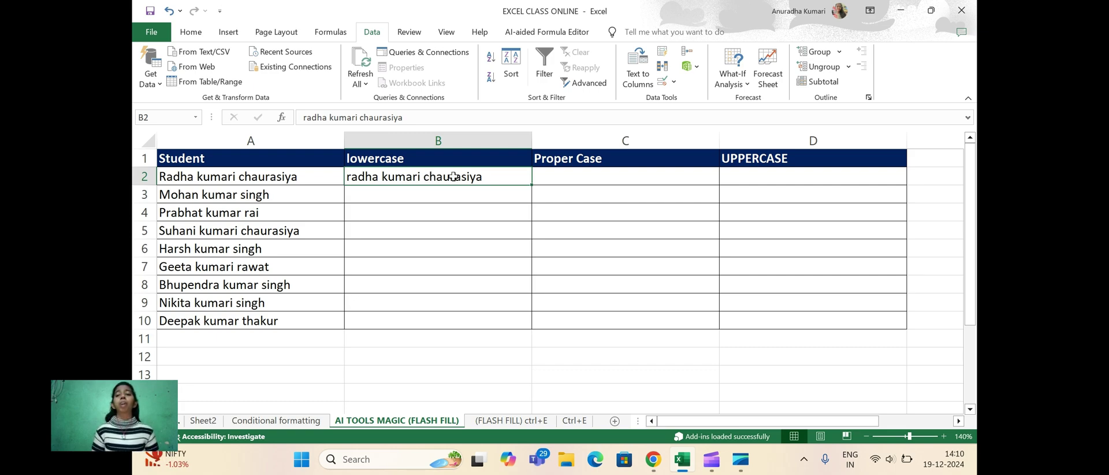
left_click(663, 55)
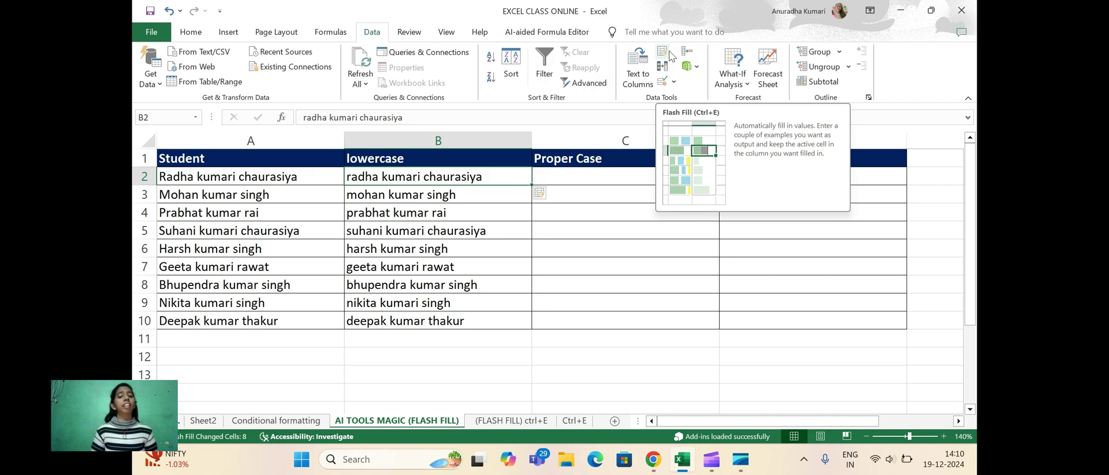
left_click(564, 174)
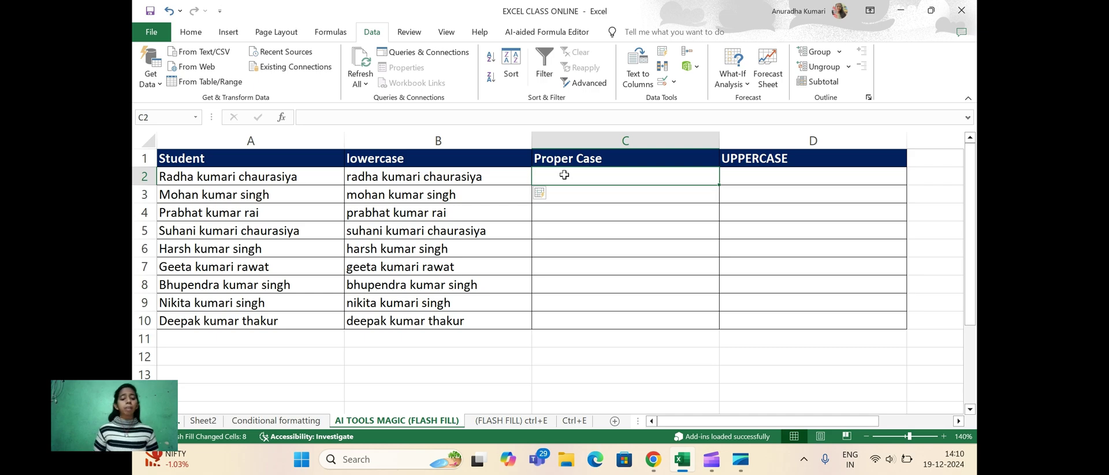
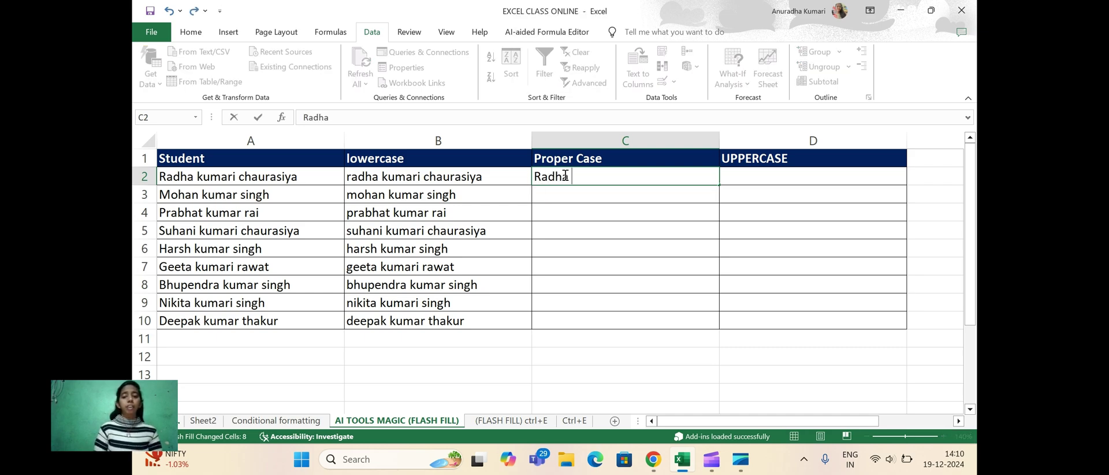
Type the first student's name with each word capitalised as the Proper Case example in C2
key("Caps_Lock")
key("Caps_Lock")
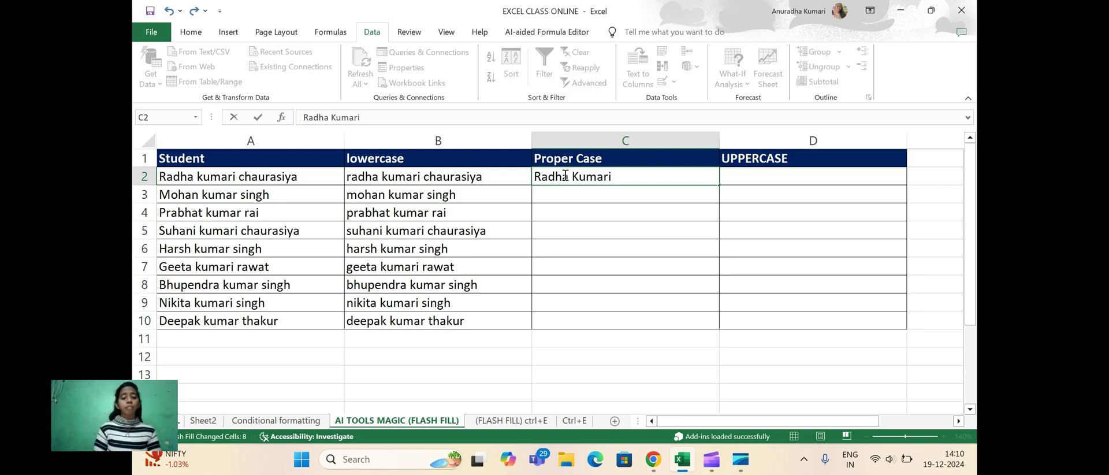
key("Caps_Lock")
key("Caps_Lock")
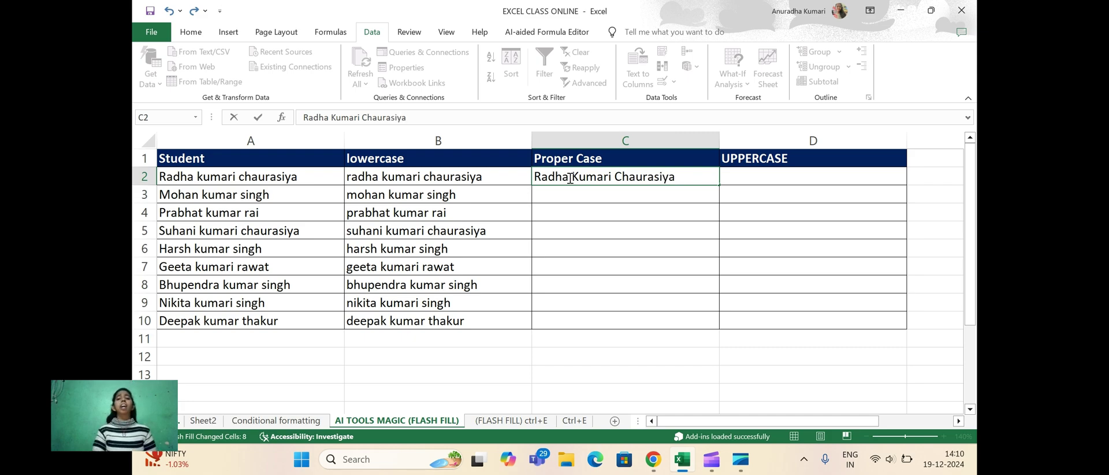
left_click(595, 195)
Flash Fill the Proper Case column, undo it, then refill it from C3 with Ctrl+E
left_click(595, 178)
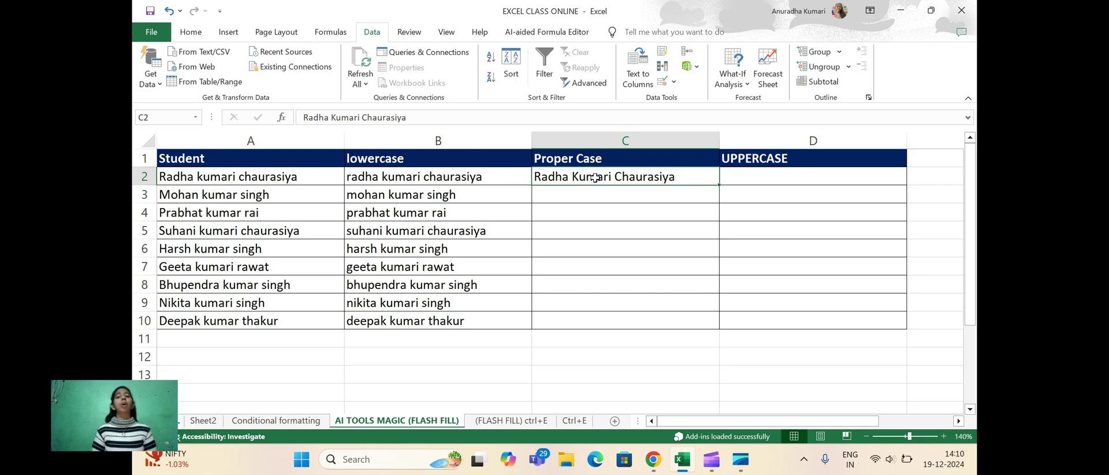
left_click(662, 55)
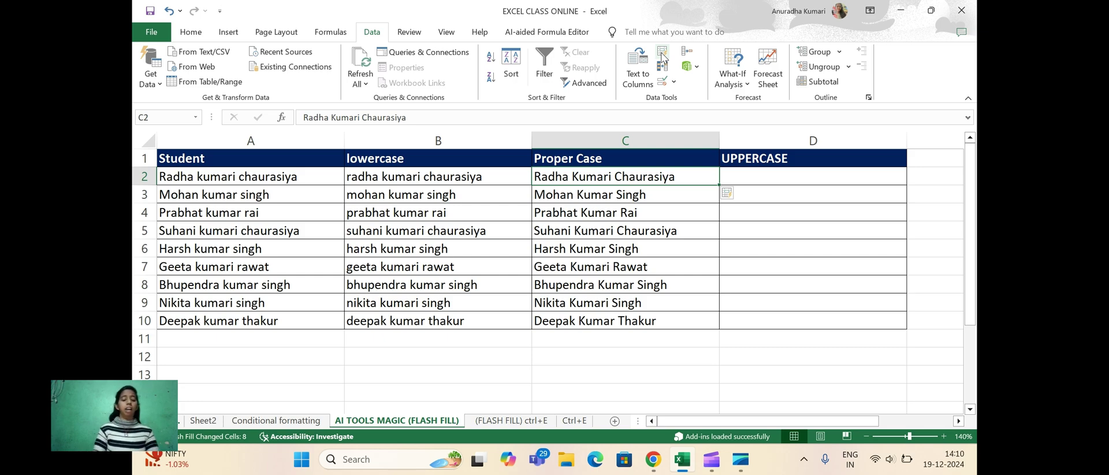
key("ctrl+z")
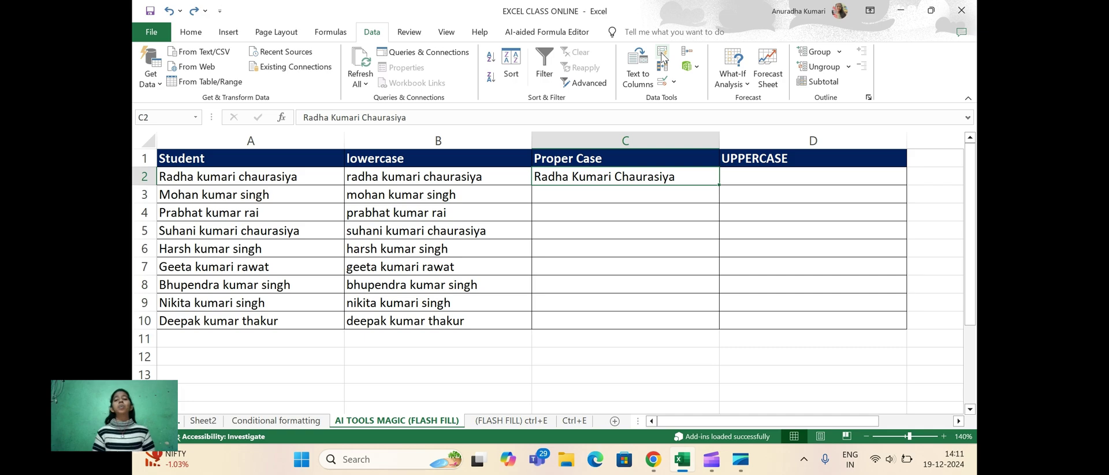
left_click(597, 195)
left_click(593, 180)
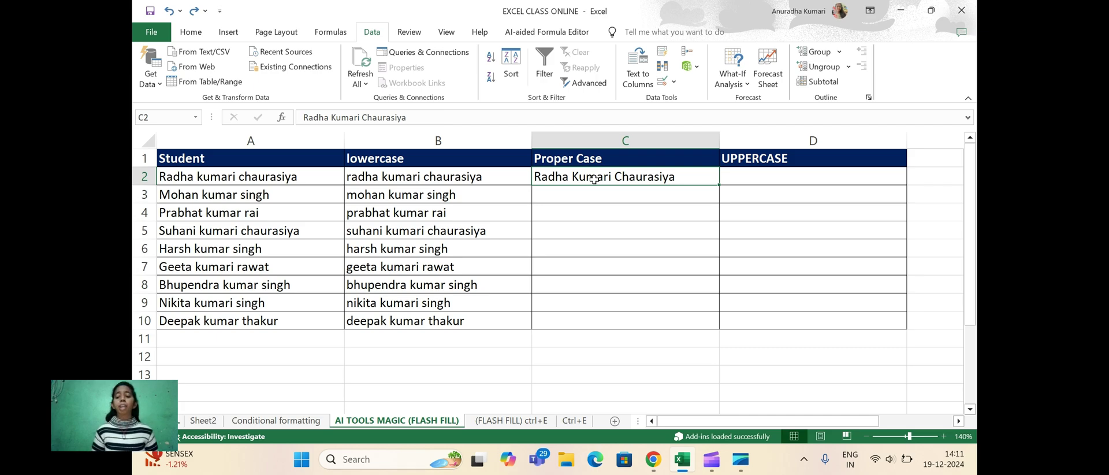
key("Down")
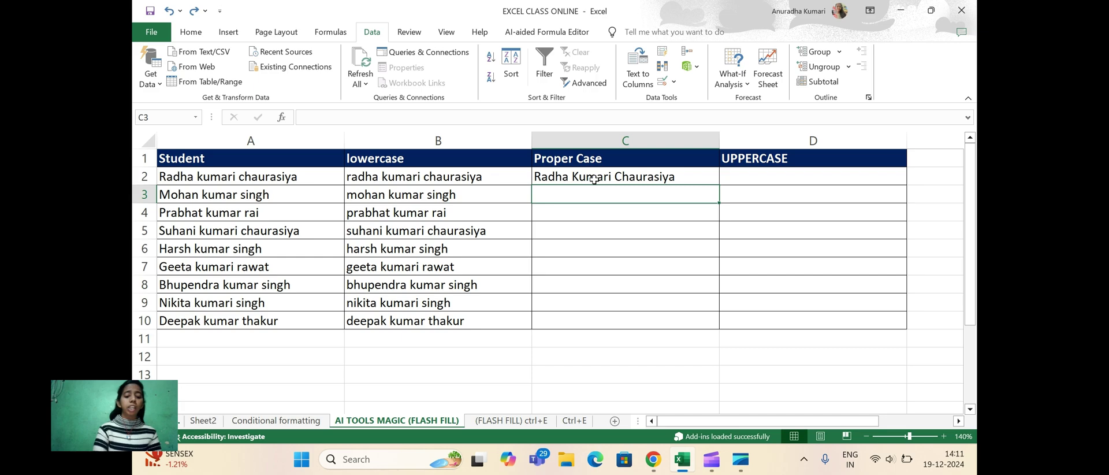
key("ctrl+e")
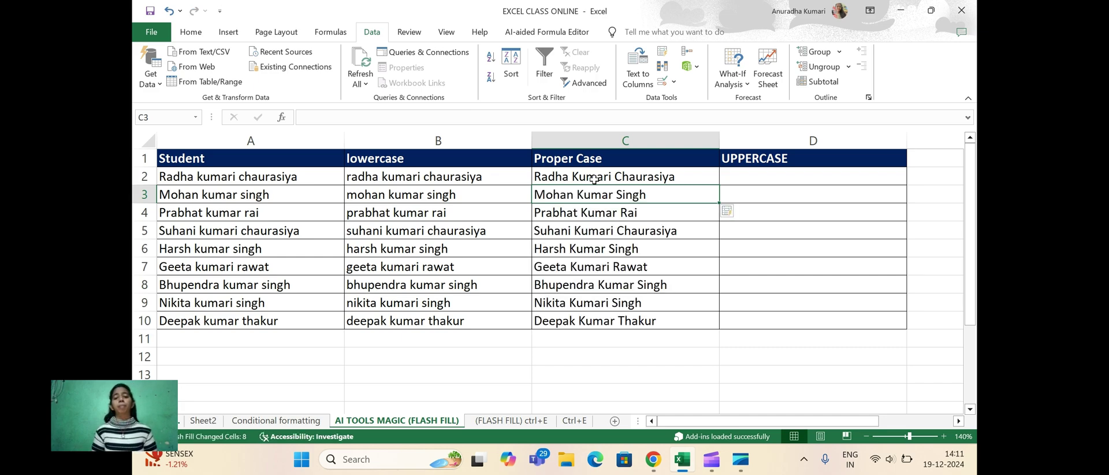
Enter the first student's name in capitals in D2 and Flash Fill the UPPERCASE column
left_click(744, 175)
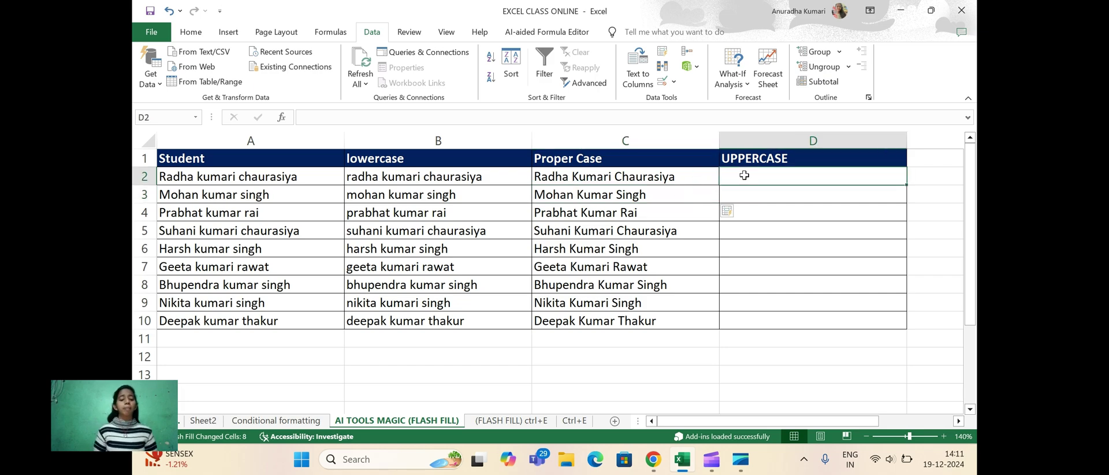
key("Caps_Lock")
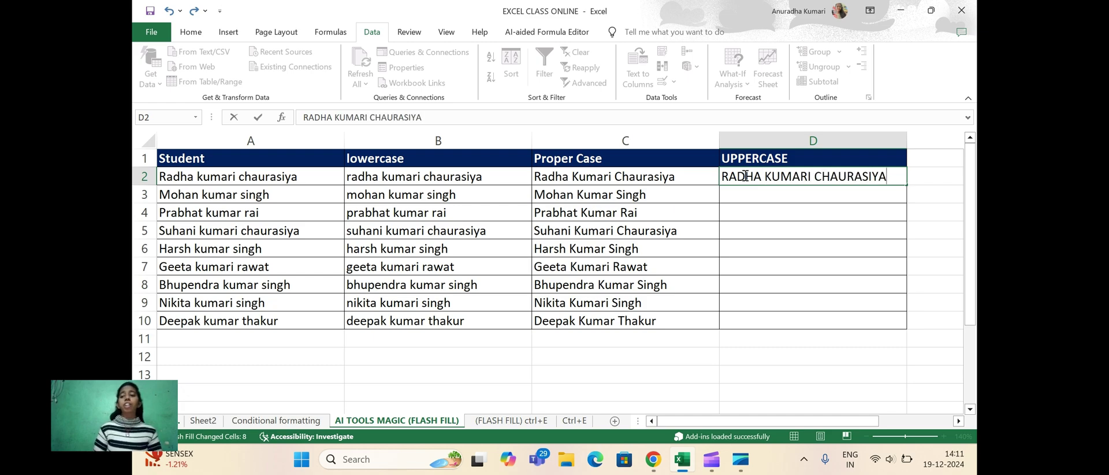
left_click(796, 194)
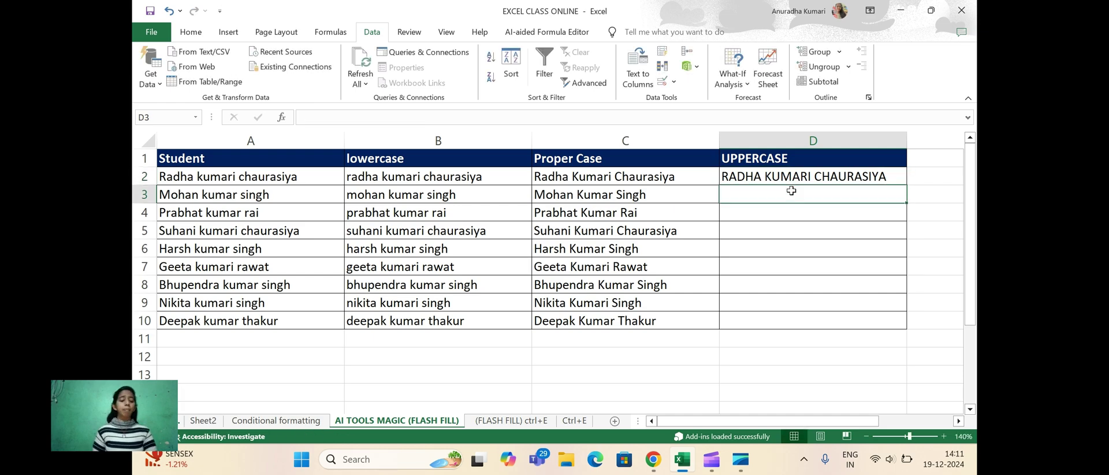
key("ctrl+e")
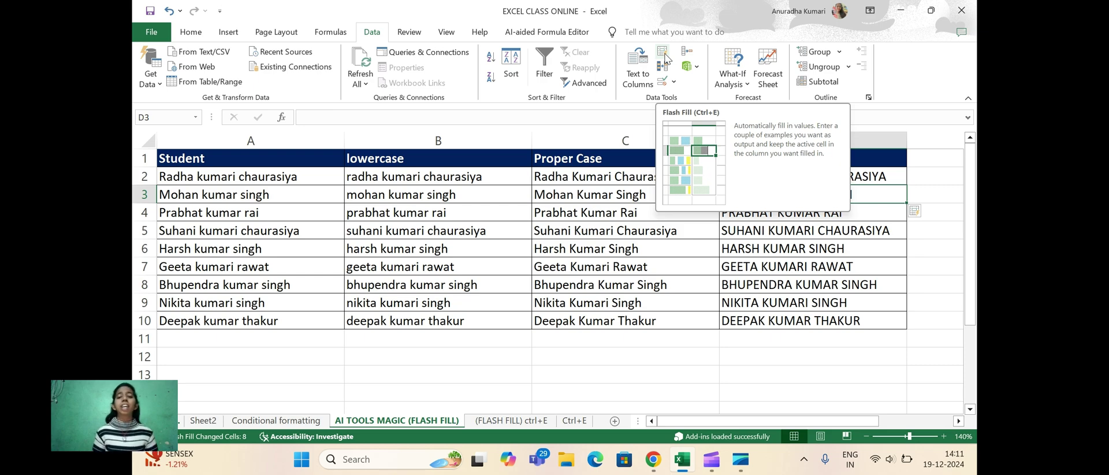
left_click(496, 421)
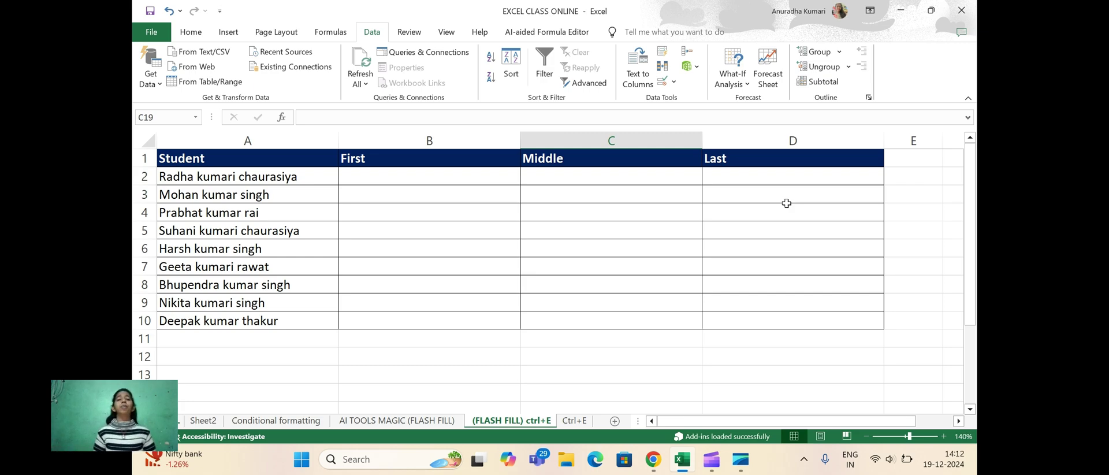
Select cell B2 under the First heading on the (FLASH FILL) ctrl+E sheet
left_click(363, 176)
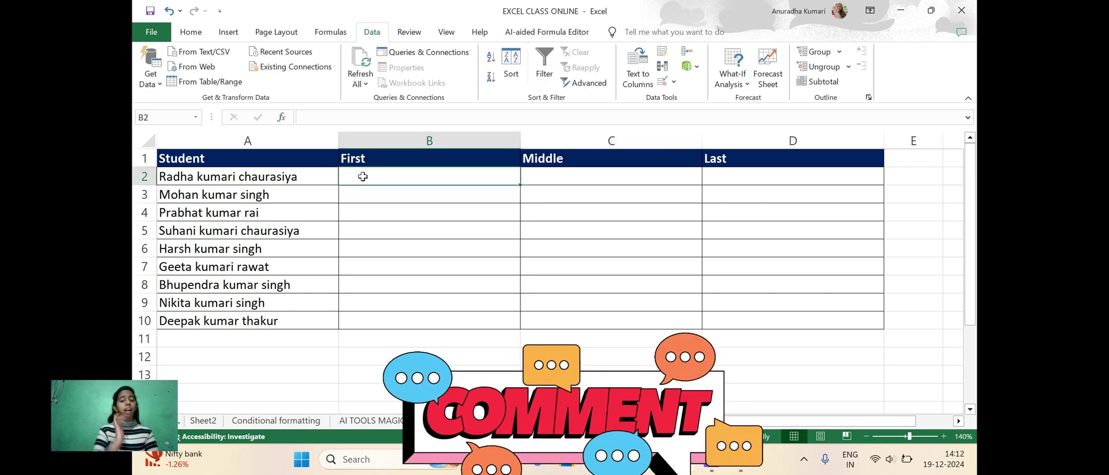
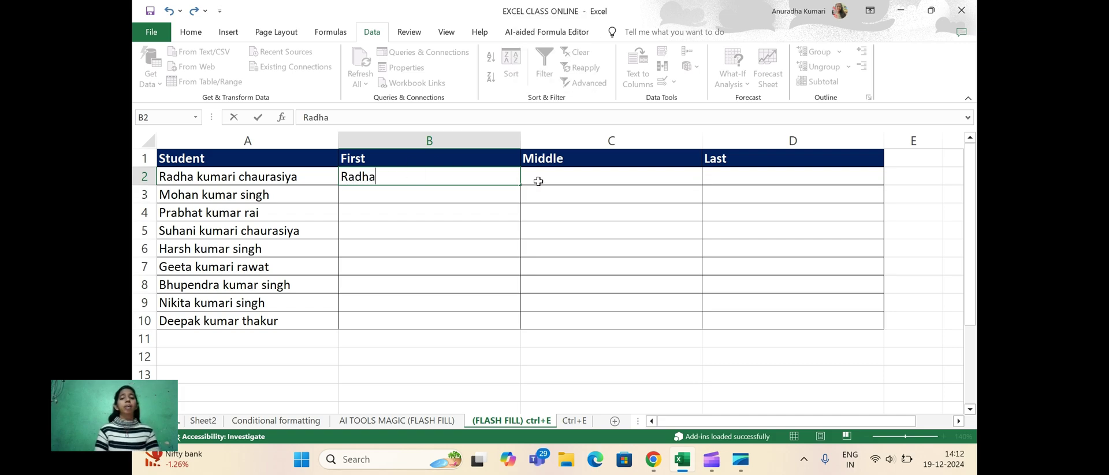
Enter the first student's first name, then middle name and surname in capitals, across B2:D2
left_click(538, 180)
key("Caps_Lock")
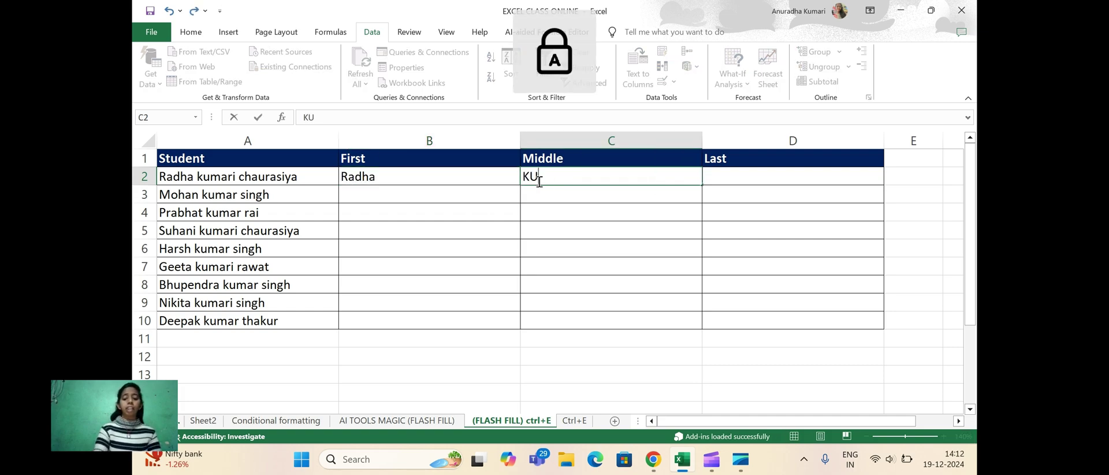
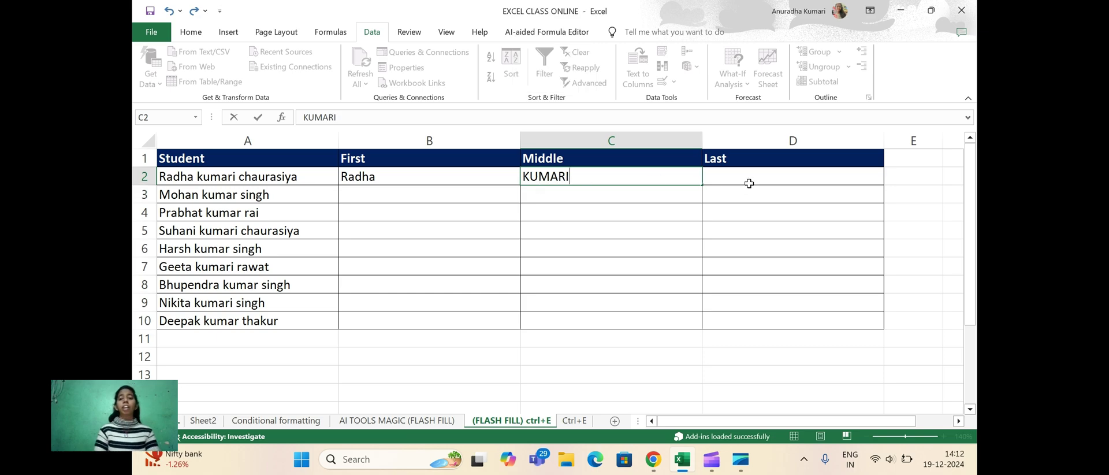
left_click(749, 181)
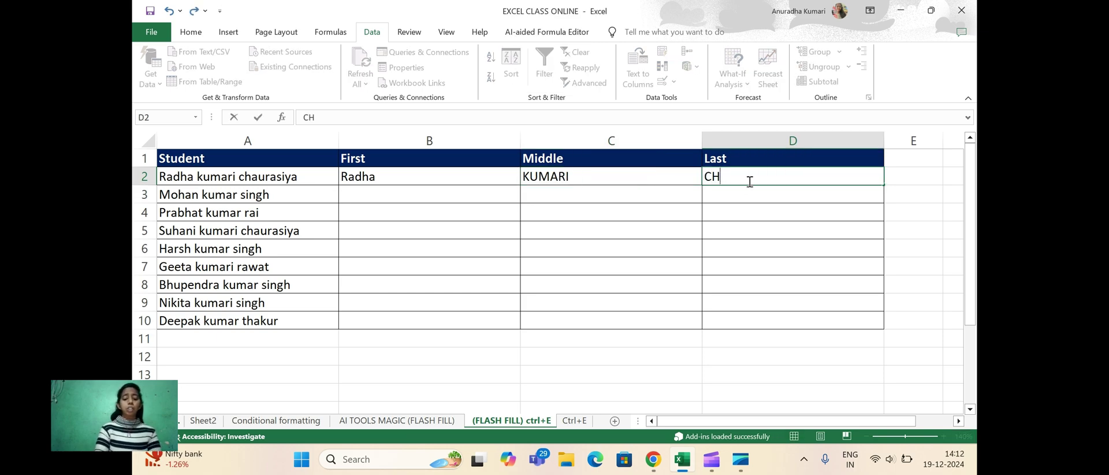
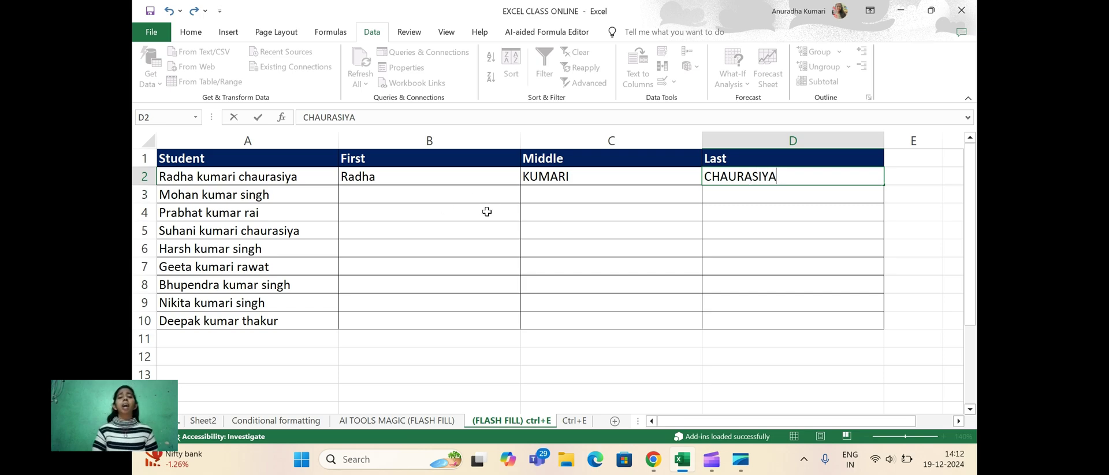
left_click(386, 199)
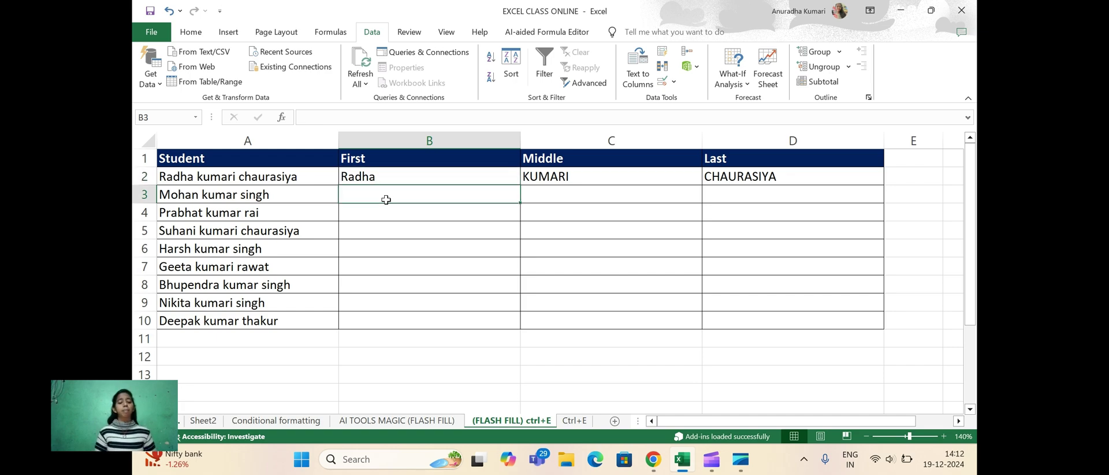
Flash Fill the First, Middle and Last columns one after another with Ctrl+E
key("ctrl+e")
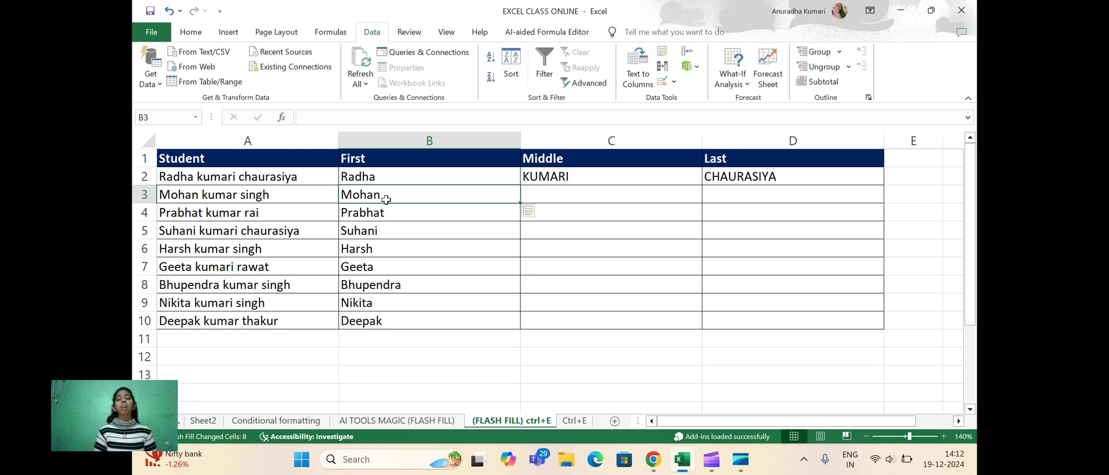
left_click(548, 193)
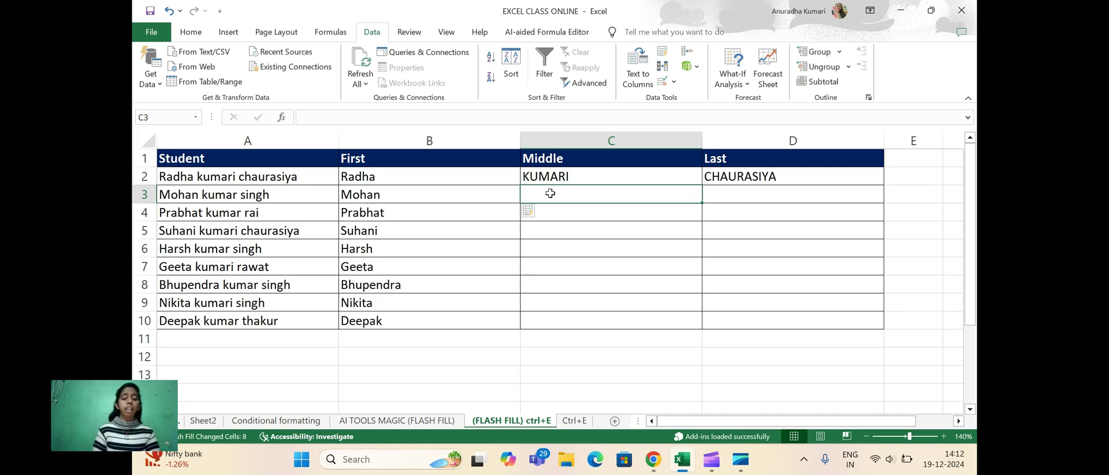
key("ctrl+e")
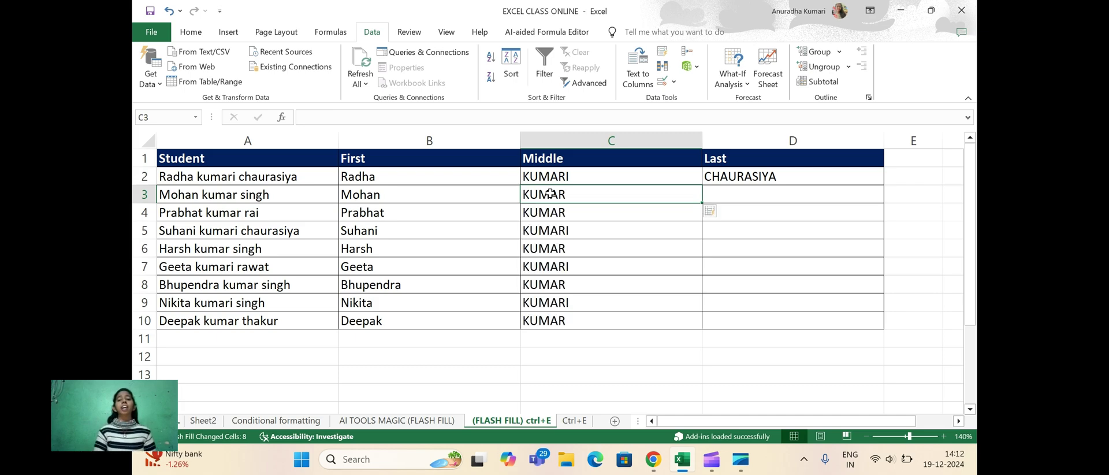
left_click(741, 199)
key("ctrl+e")
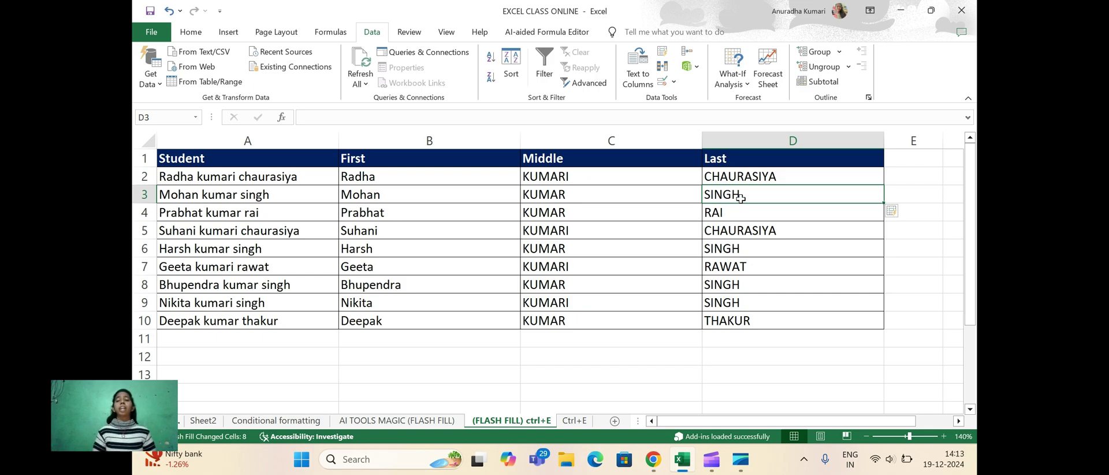
Check the example and the flash-filled names in each of the three columns
left_click(384, 182)
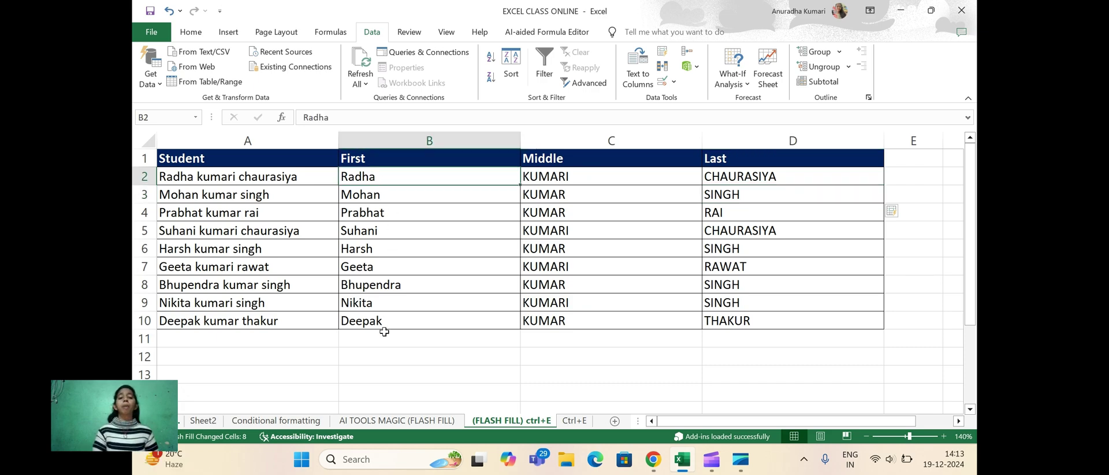
left_click(385, 297)
left_click(562, 197)
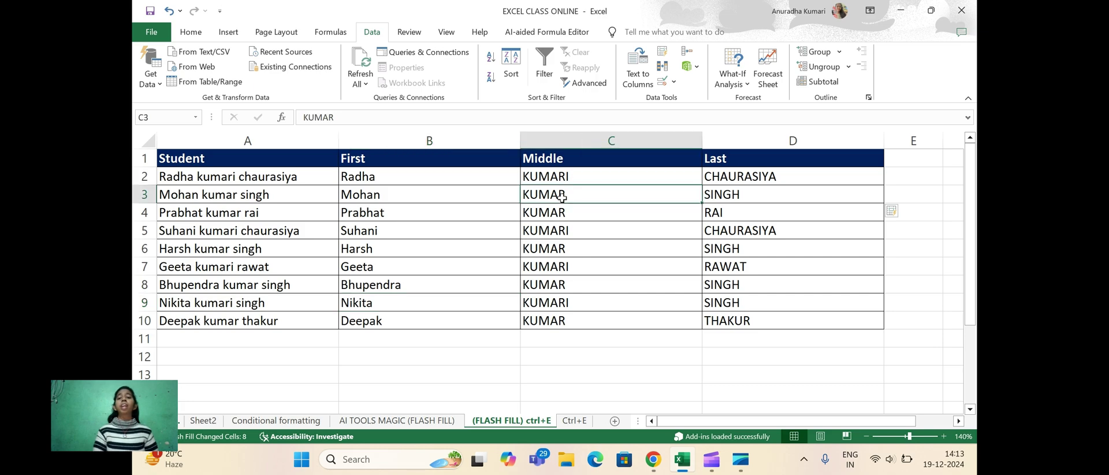
left_click(749, 206)
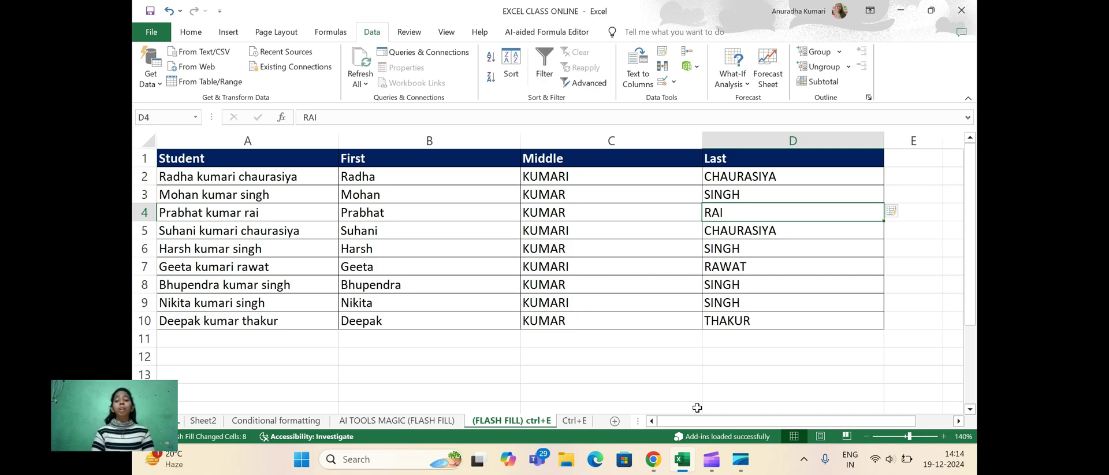
mouse_move(698, 423)
left_mouse_down()
mouse_move(771, 423)
mouse_move(700, 422)
left_mouse_up()
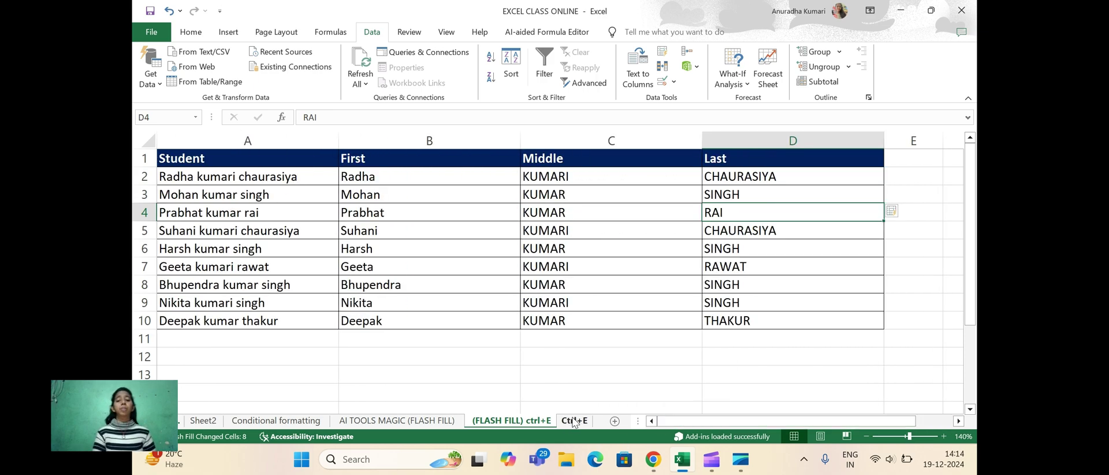
On the Ctrl+E sheet, enter the first student's name surname-first in B2, capitalising the first name
left_click(574, 421)
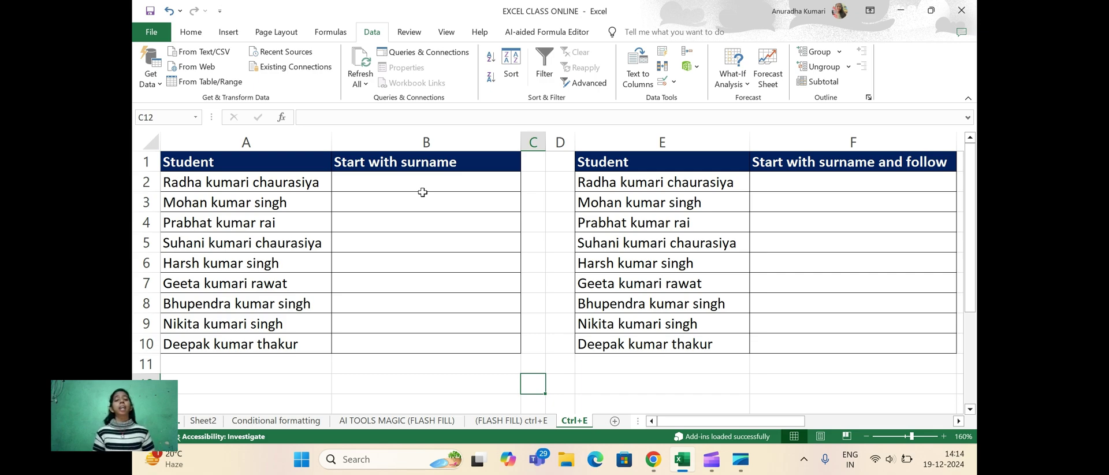
left_click(413, 189)
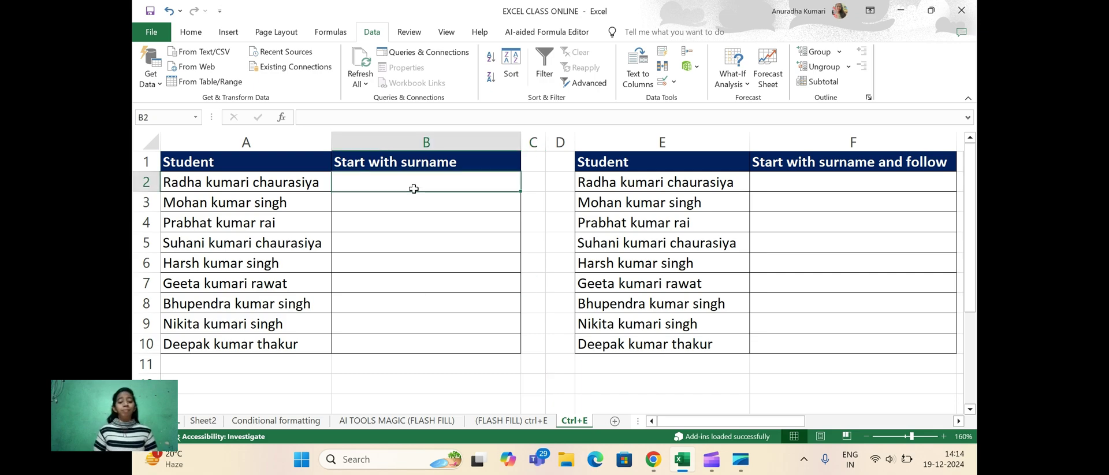
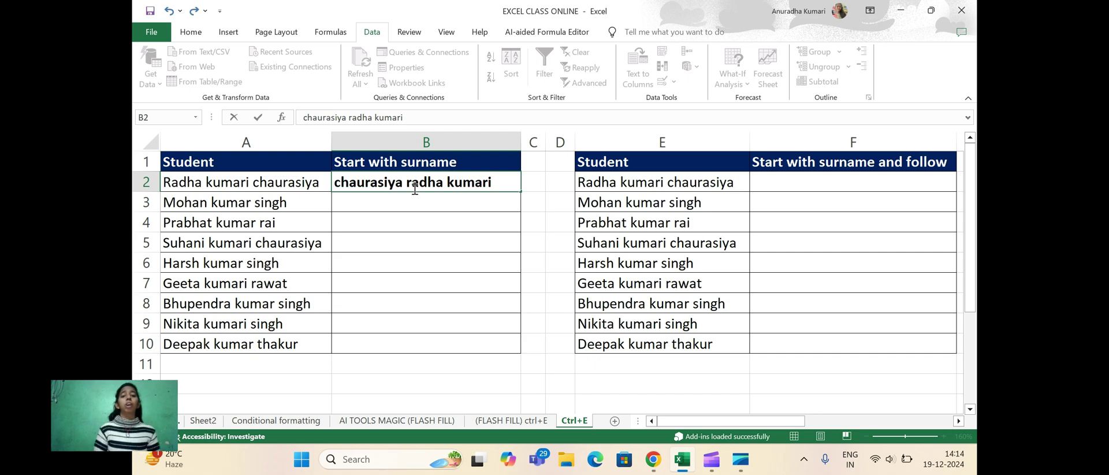
left_click(414, 188)
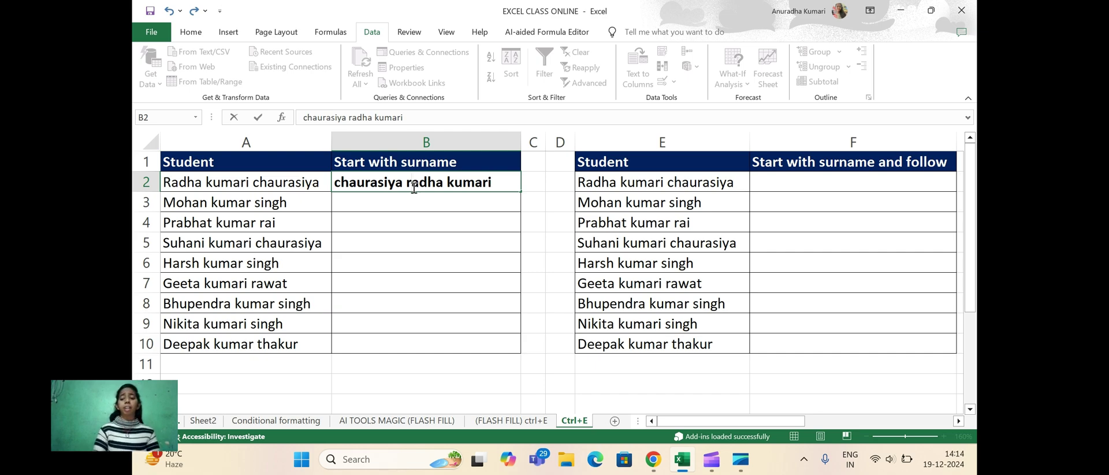
key("BackSpace")
key("Caps_Lock")
type("R")
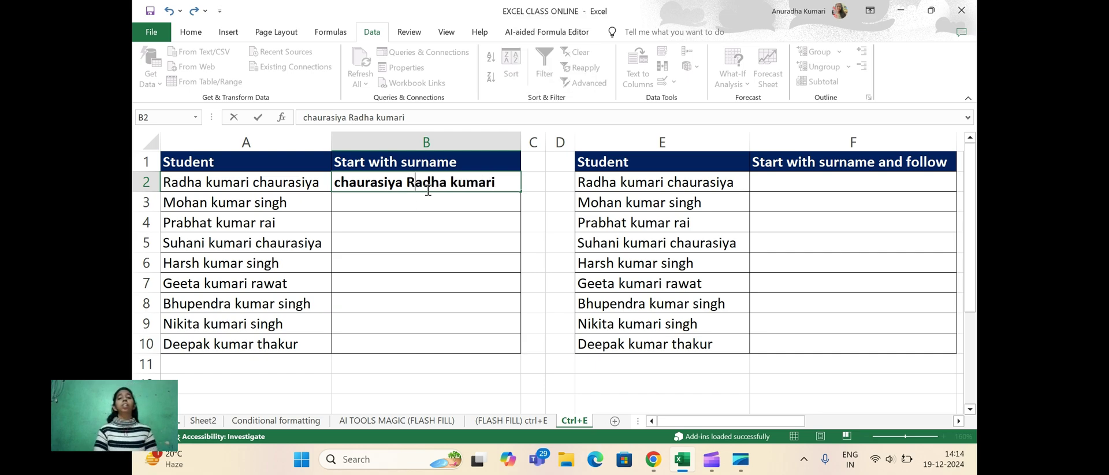
left_click(412, 201)
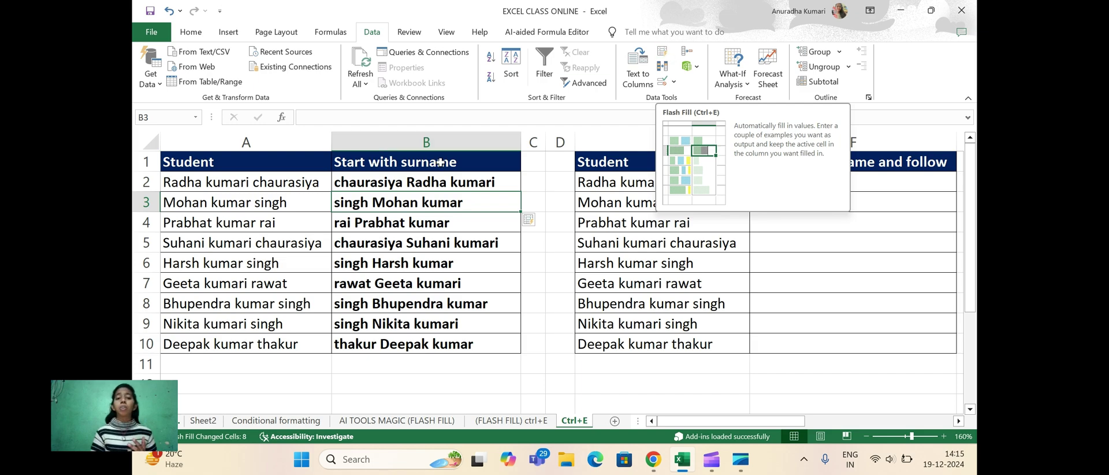
Review the B2 example against the flash-filled surname-first names below it
left_click(407, 181)
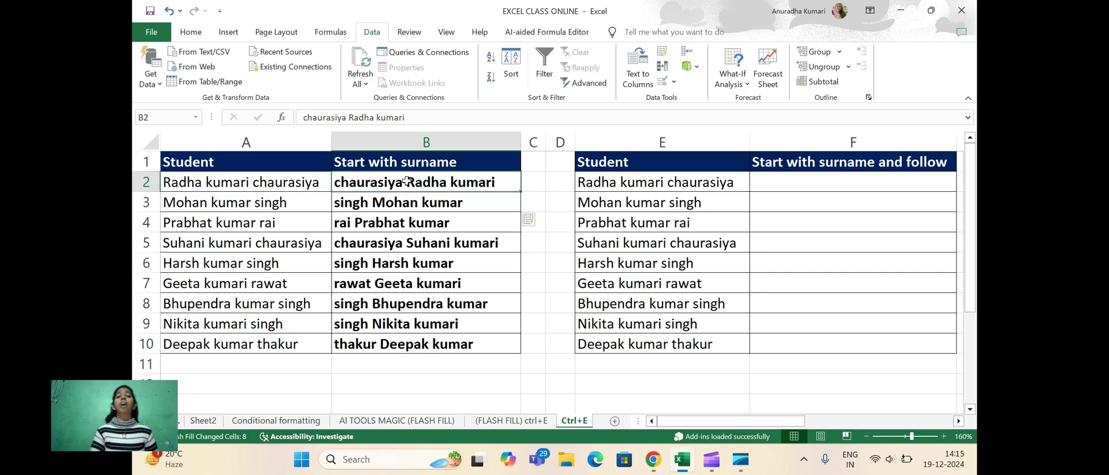
left_click(414, 203)
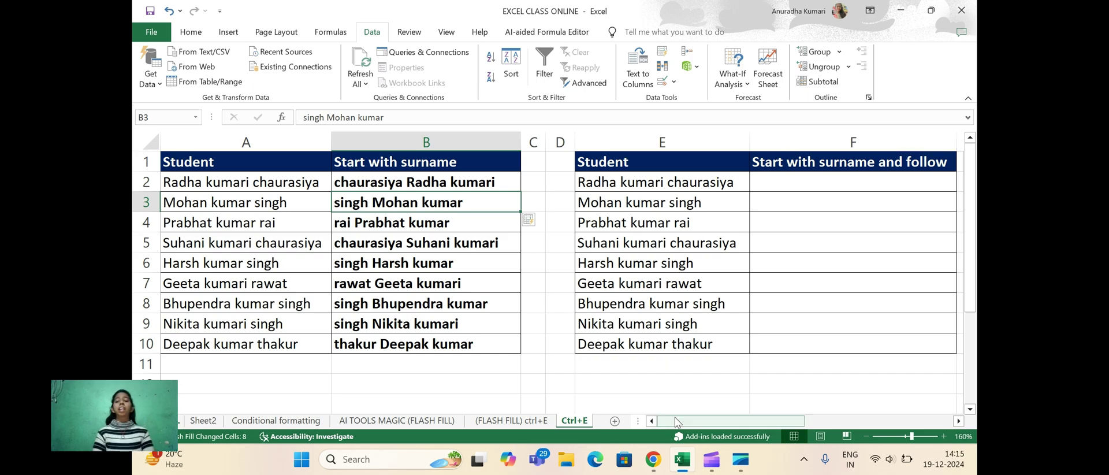
left_click_drag(677, 420, 629, 404)
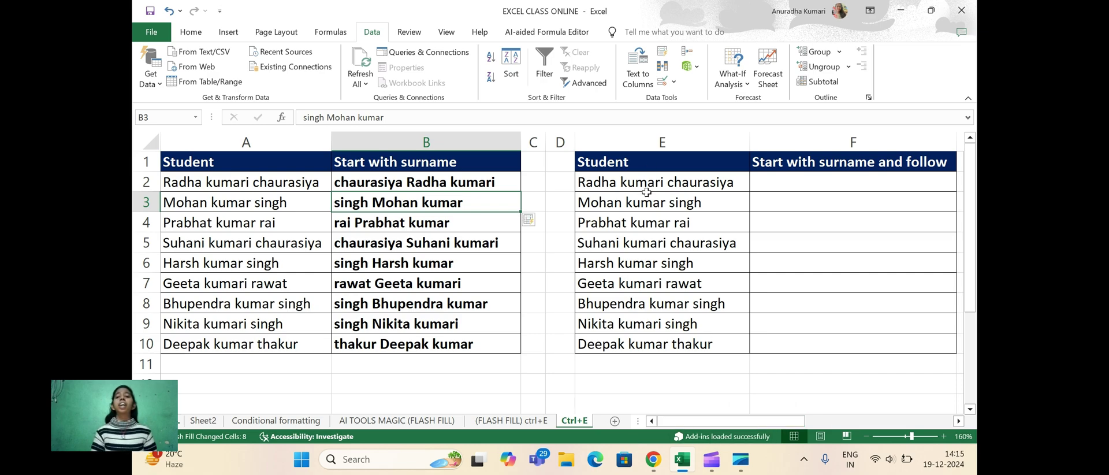
Type the first student's capitalised surname followed by dotted capital initials in F2
key("Right")
key("Right")
key("Right")
key("Right")
key("Right")
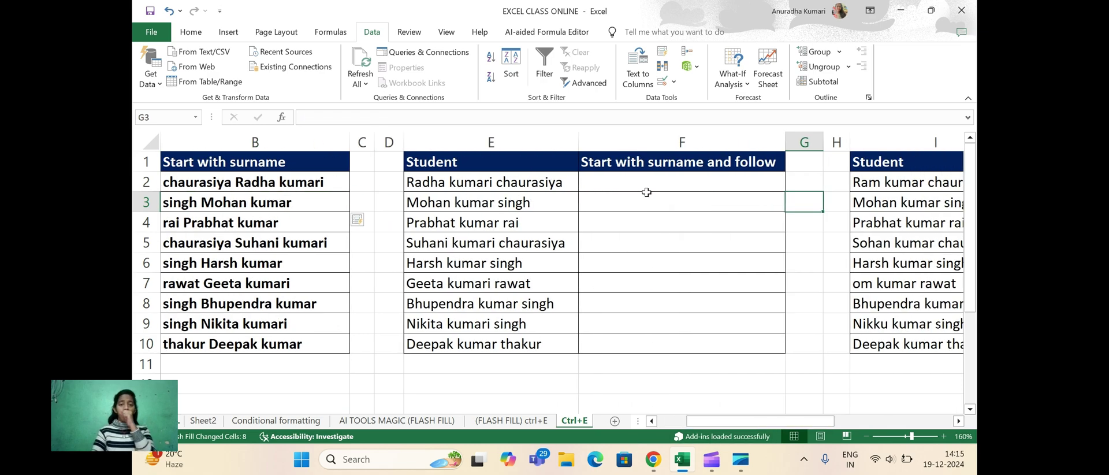
left_click(633, 179)
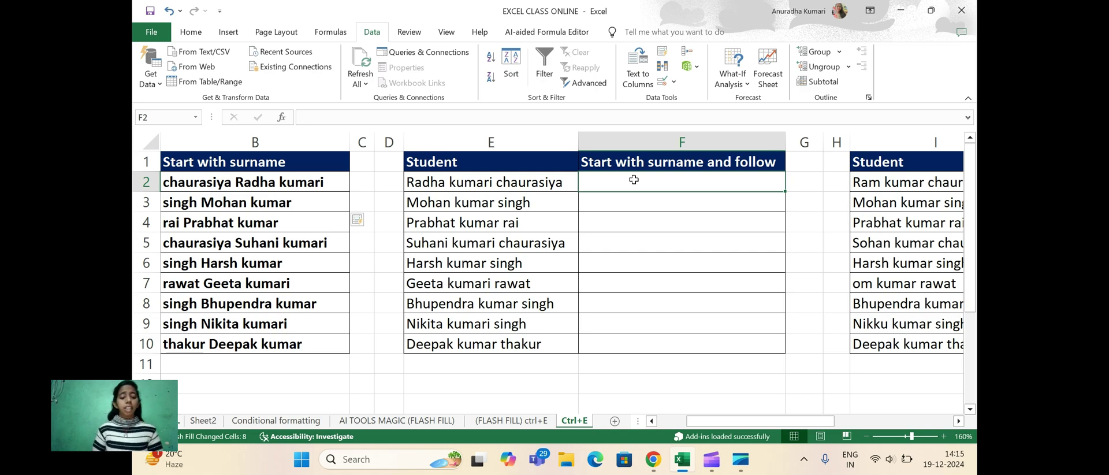
key("Caps_Lock")
key("Caps_Lock")
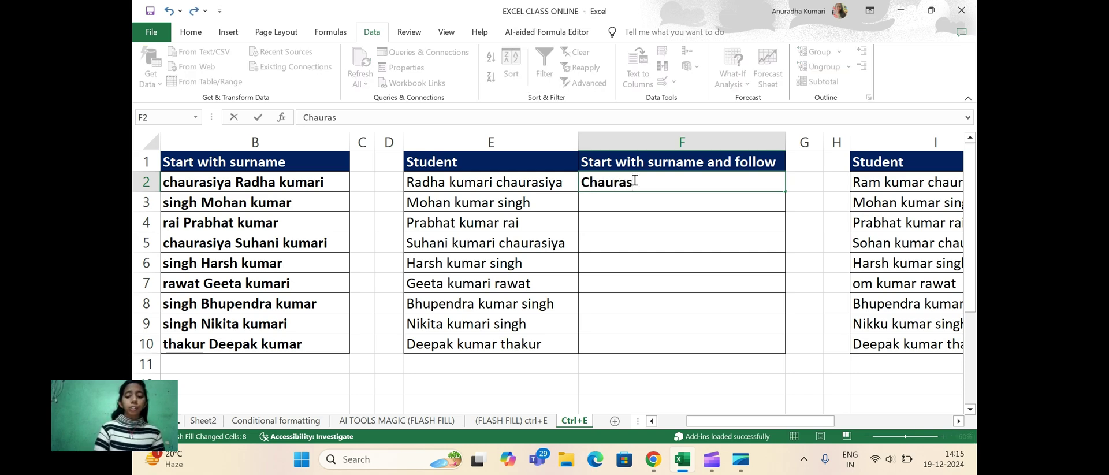
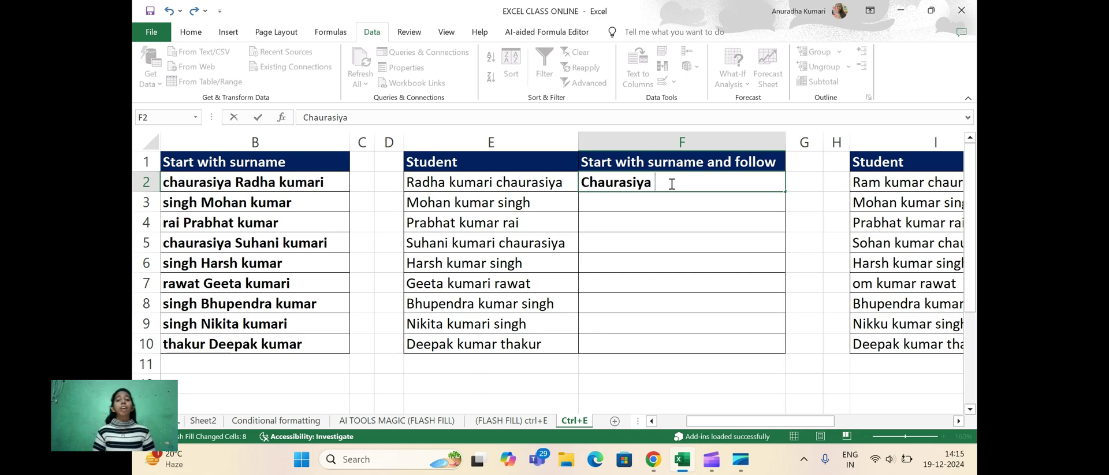
key("Caps_Lock")
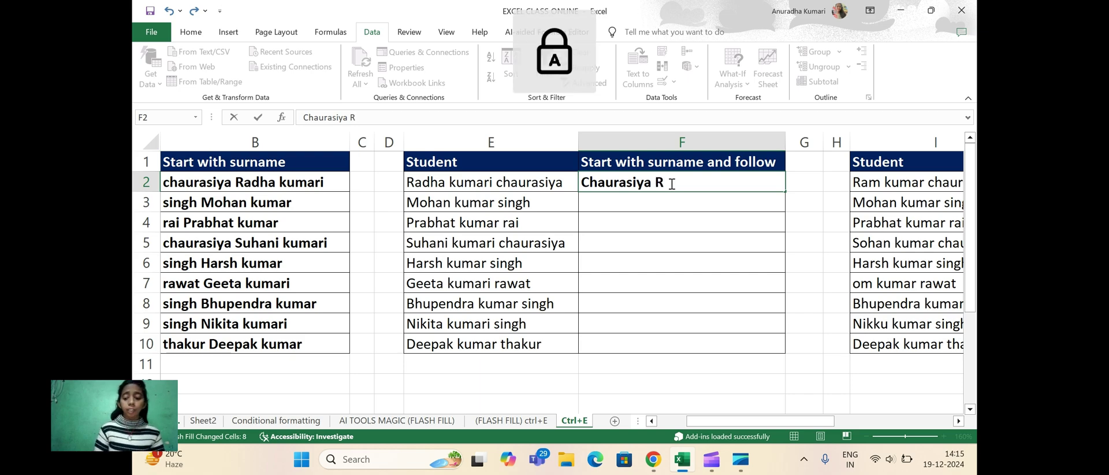
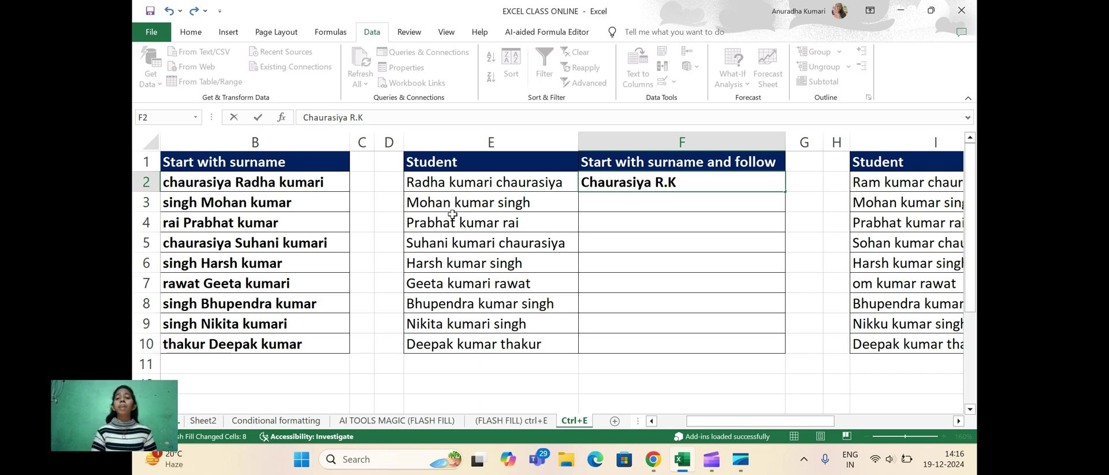
Flash Fill the rest of the surname-and-initials column with Ctrl+E
left_click(610, 204)
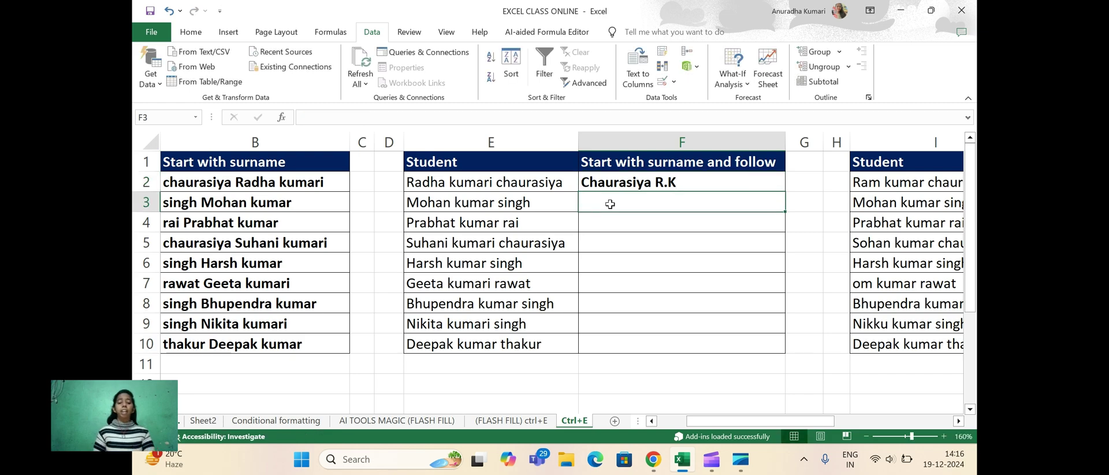
key("ctrl+e")
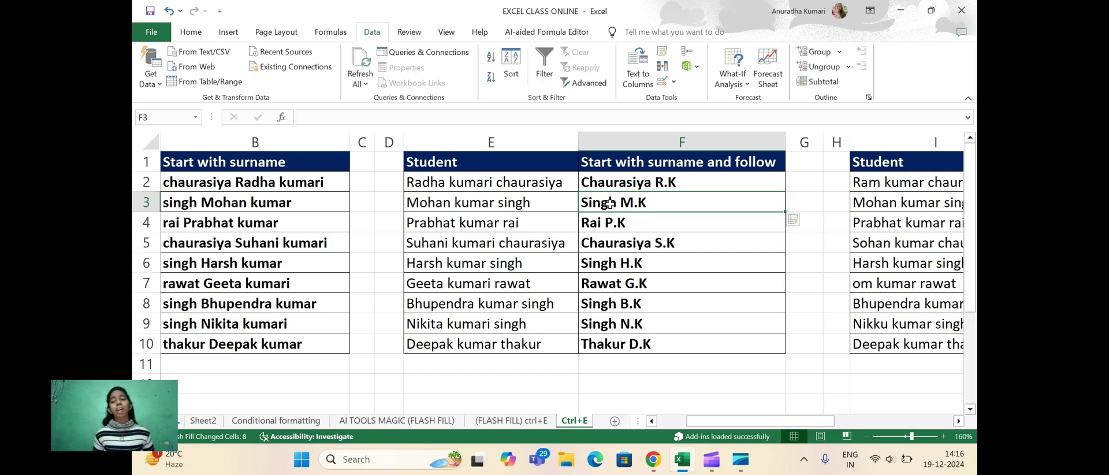
key("Right")
key("Right")
key("Right")
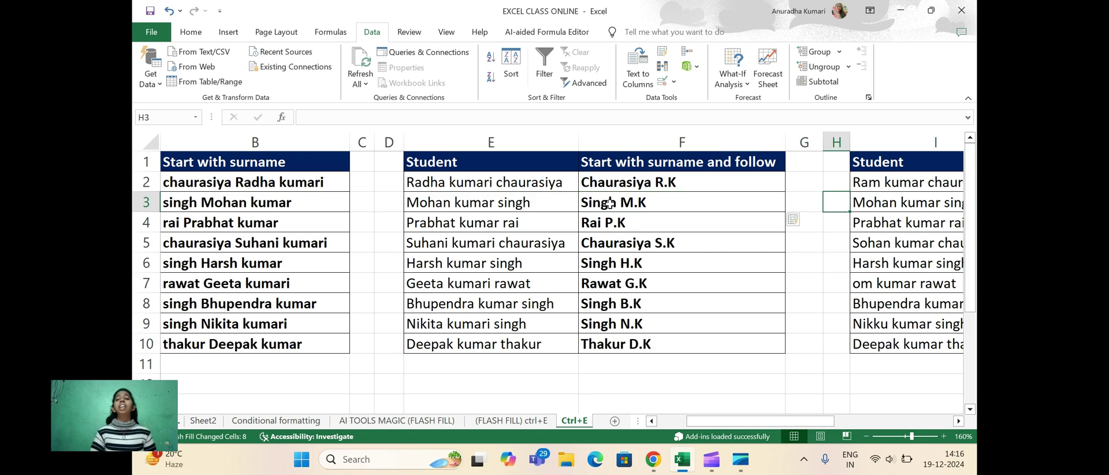
key("Right")
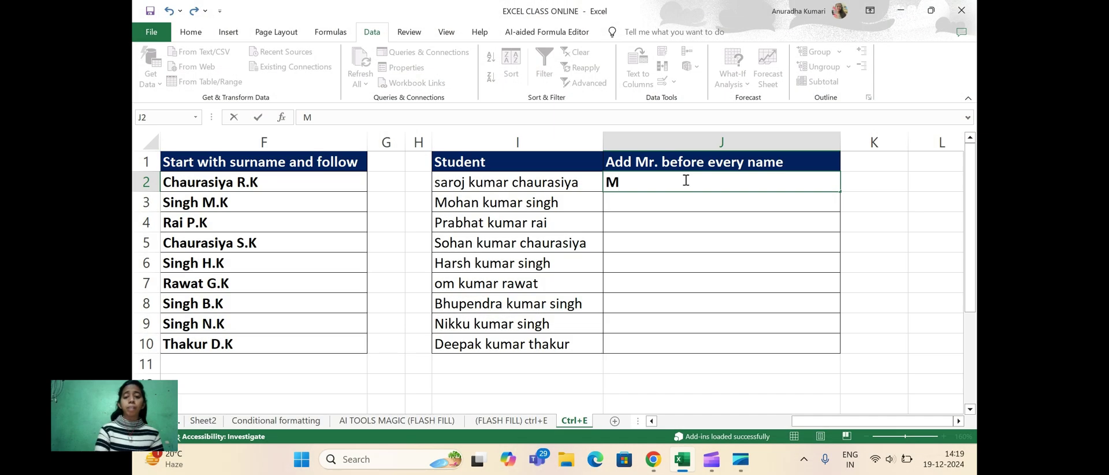
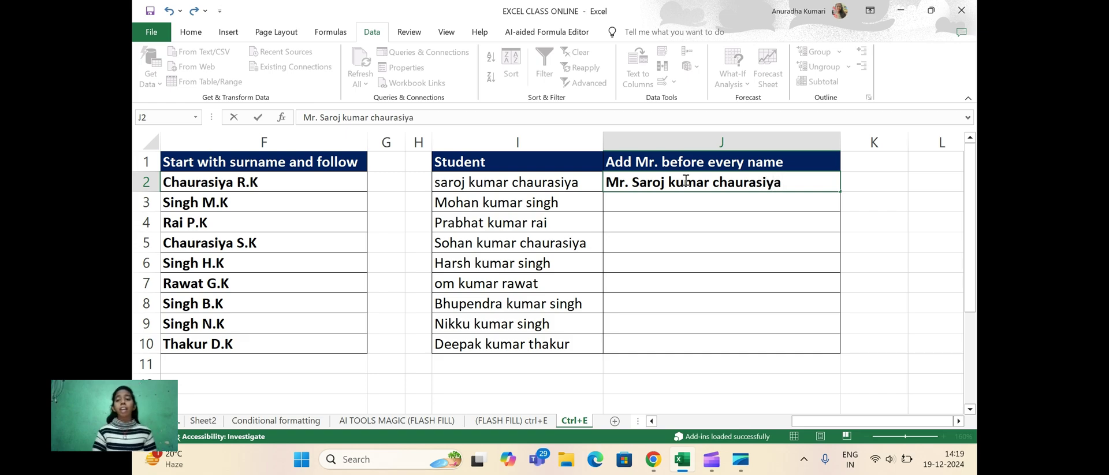
Enter the first student's name prefixed with 'Mr.' in J2 and Flash Fill the column
left_click(667, 204)
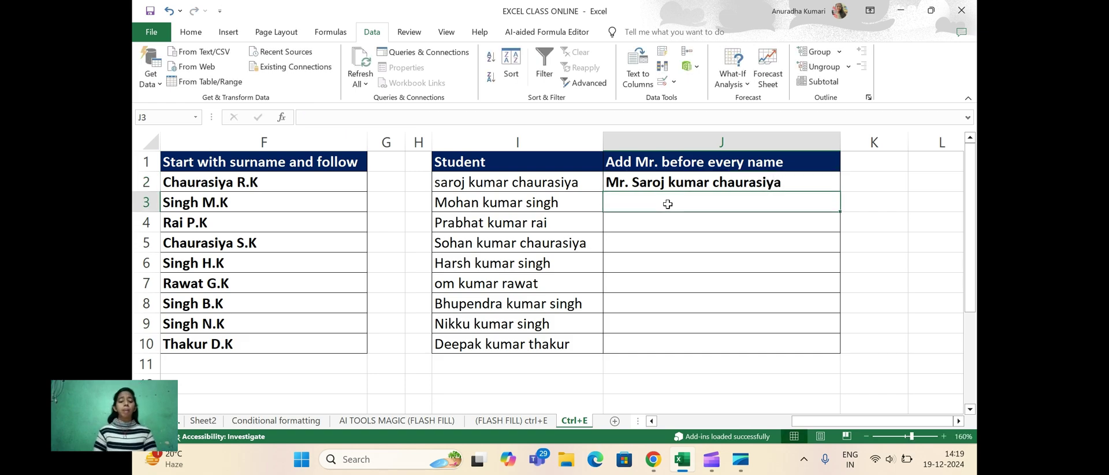
key("ctrl+e")
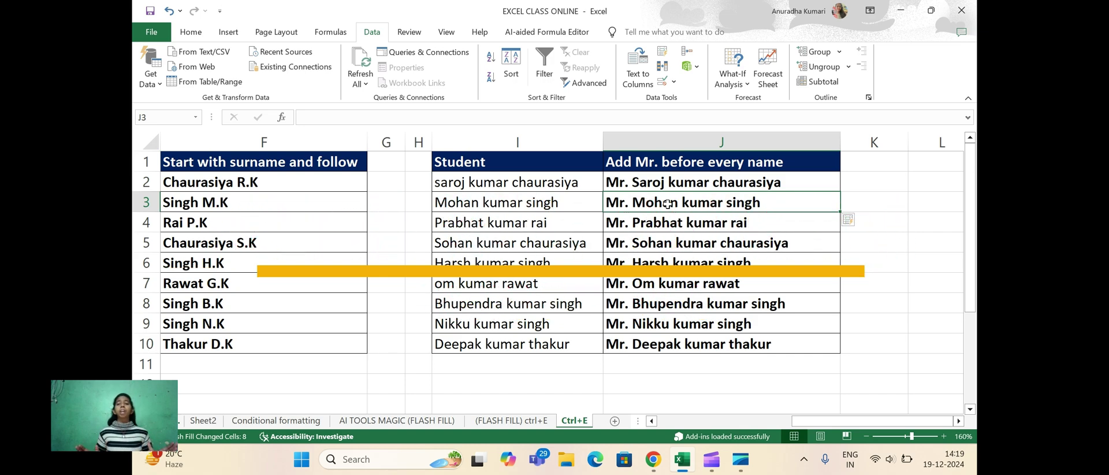
key("Left")
key("Left")
key("Left")
key("Left")
key("Left")
key("Left")
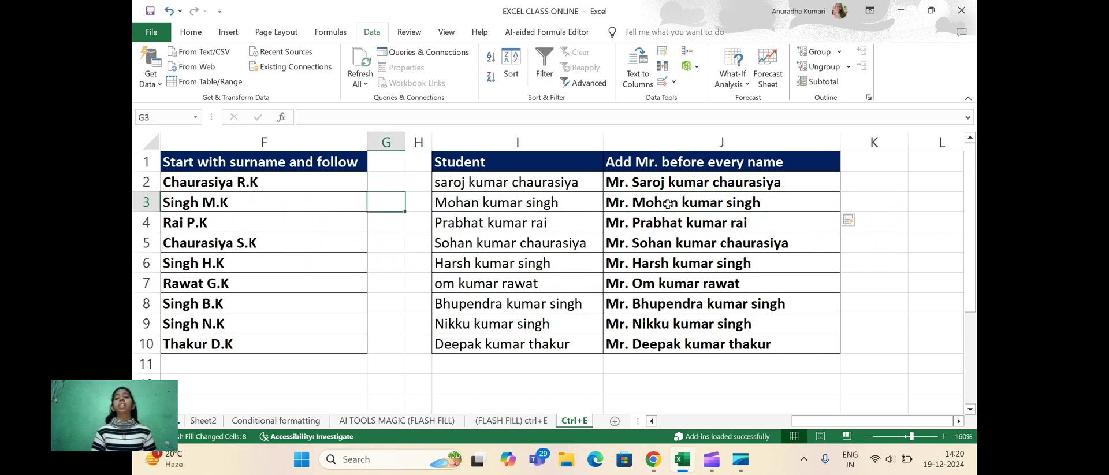
key("Left")
key("Left")
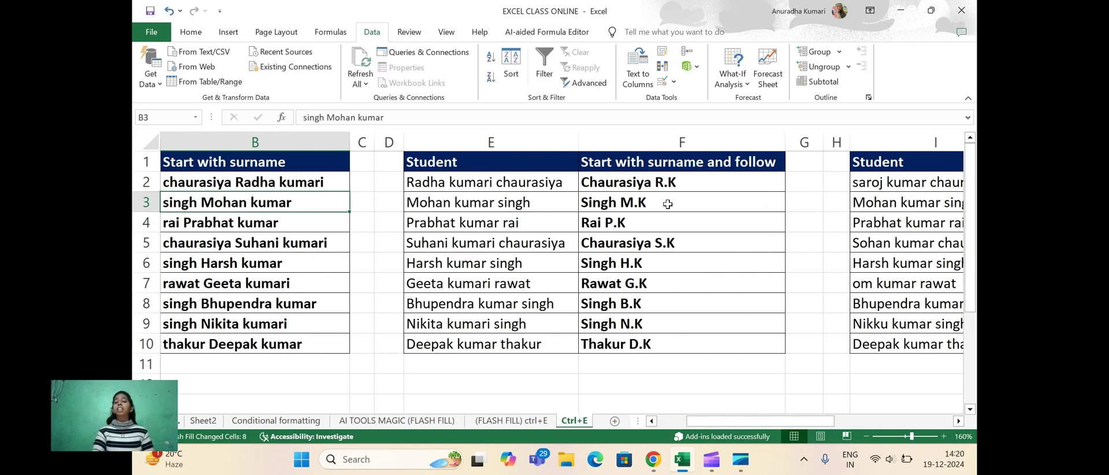
Return to column A, then go via the (FLASH FILL) ctrl+E sheet to the AI TOOLS MAGIC (FLASH FILL) sheet
key("Left")
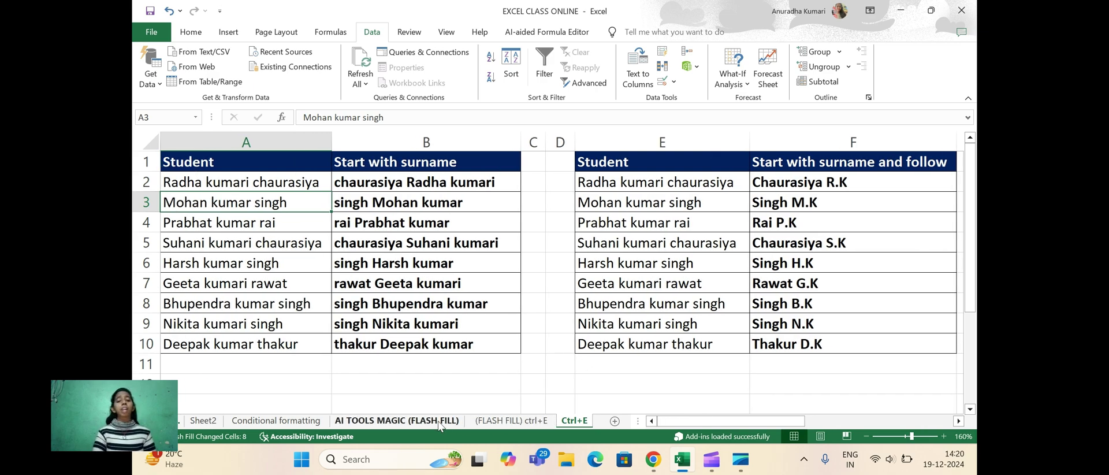
left_click(514, 422)
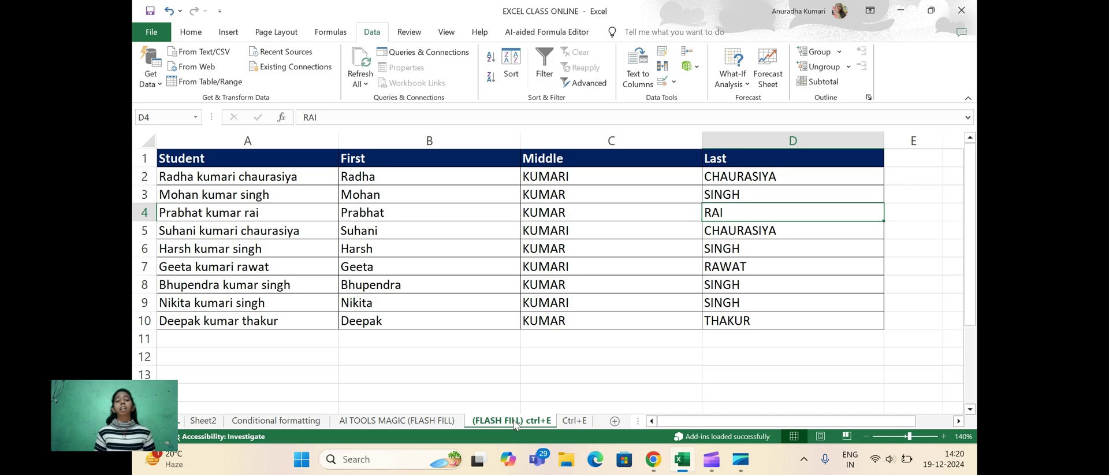
left_click(407, 421)
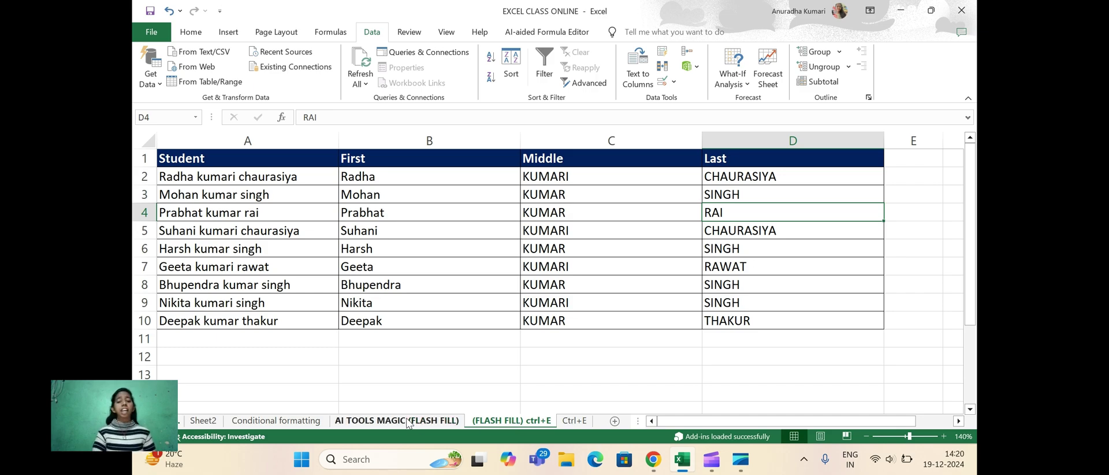